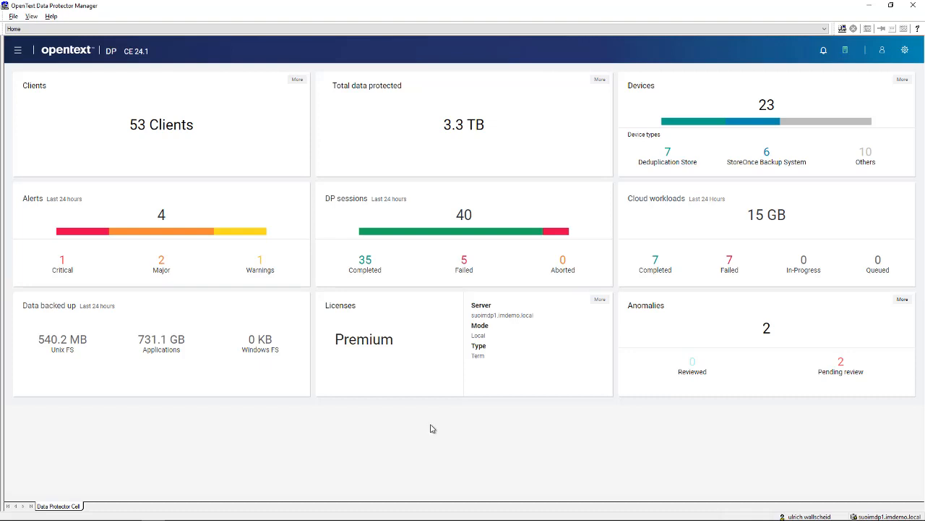
Switch to the Clients context, expand the Clients node and widen the tree to show full host names
{"action": "left_click", "coordinate": [16, 28]}
{"action": "left_click", "coordinate": [16, 29]}
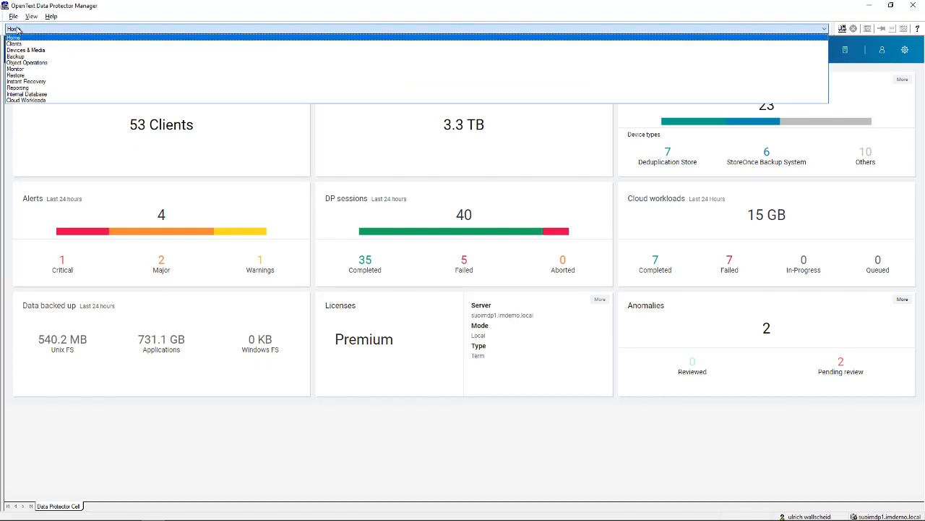
{"action": "left_click", "coordinate": [16, 44]}
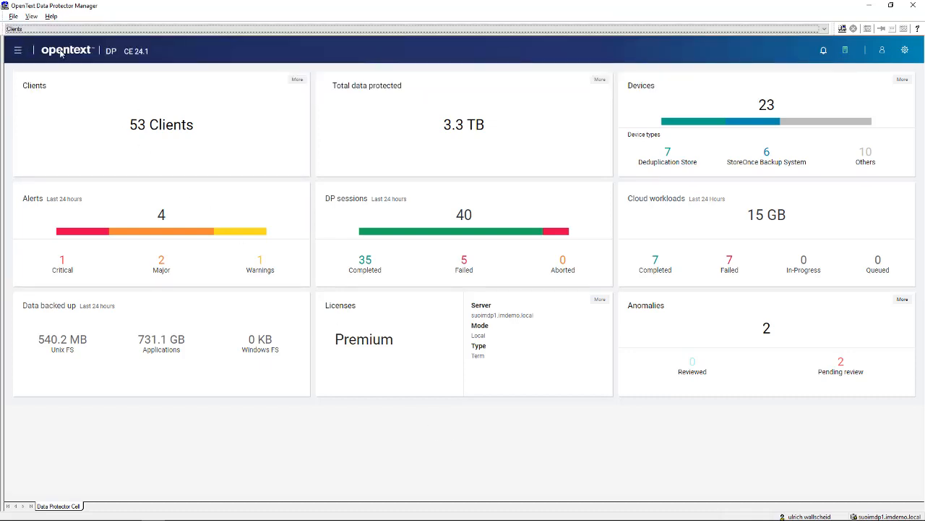
{"action": "left_click", "coordinate": [19, 54]}
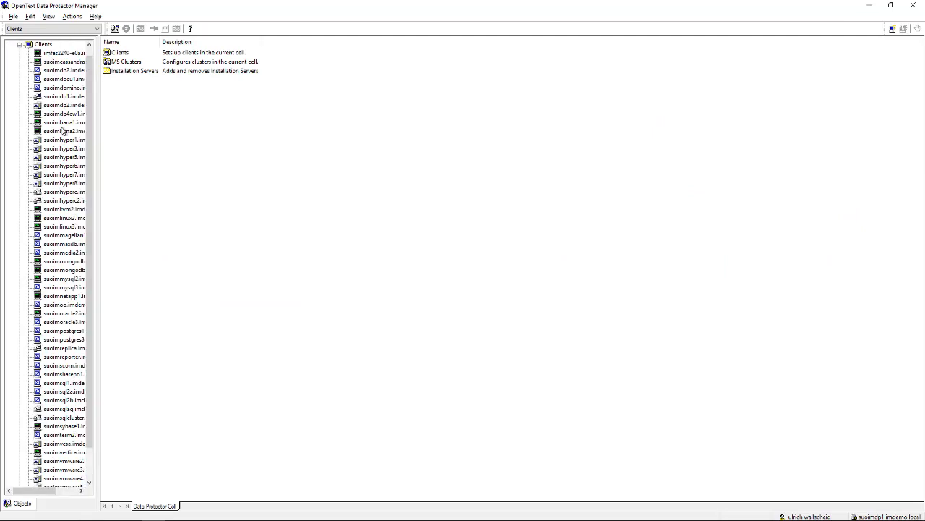
{"action": "left_click_drag", "start_coordinate": [98, 174], "coordinate": [203, 191]}
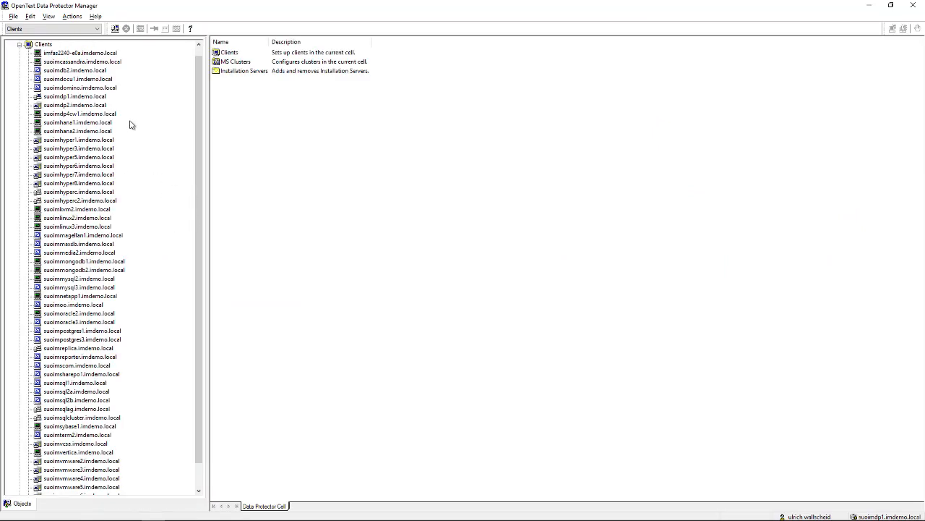
Open suoimdocu1.imdemo.local's properties and review its Oracle Integration, Documentum Integration and Disk Agent components
{"action": "left_click", "coordinate": [65, 79]}
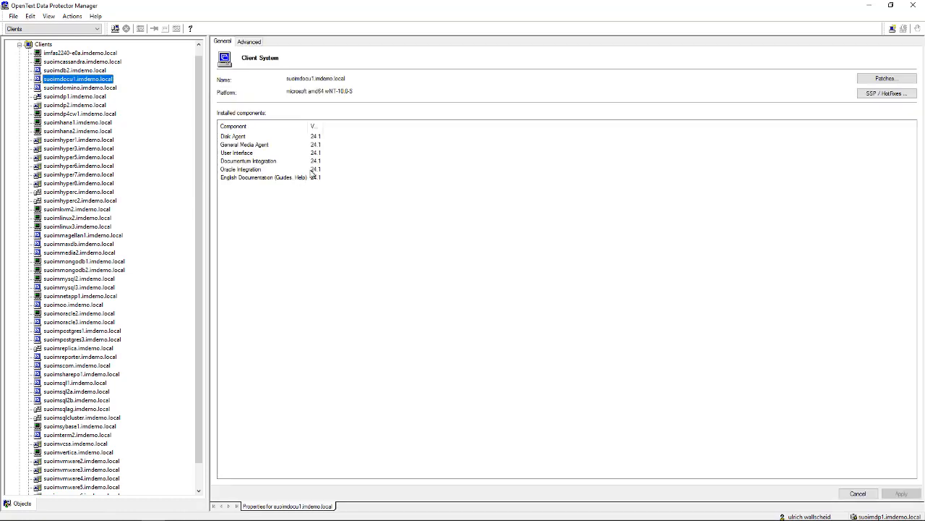
{"action": "left_click_drag", "start_coordinate": [324, 125], "coordinate": [335, 123]}
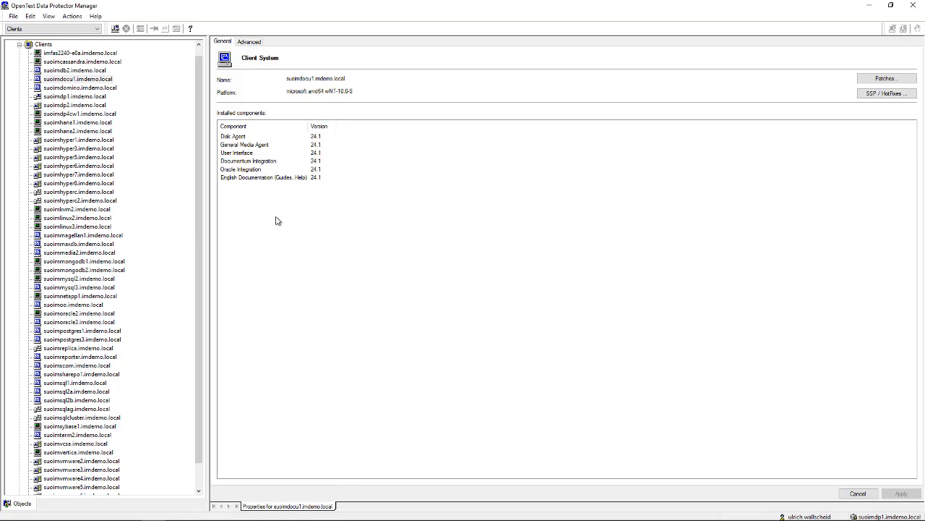
{"action": "left_click", "coordinate": [235, 170]}
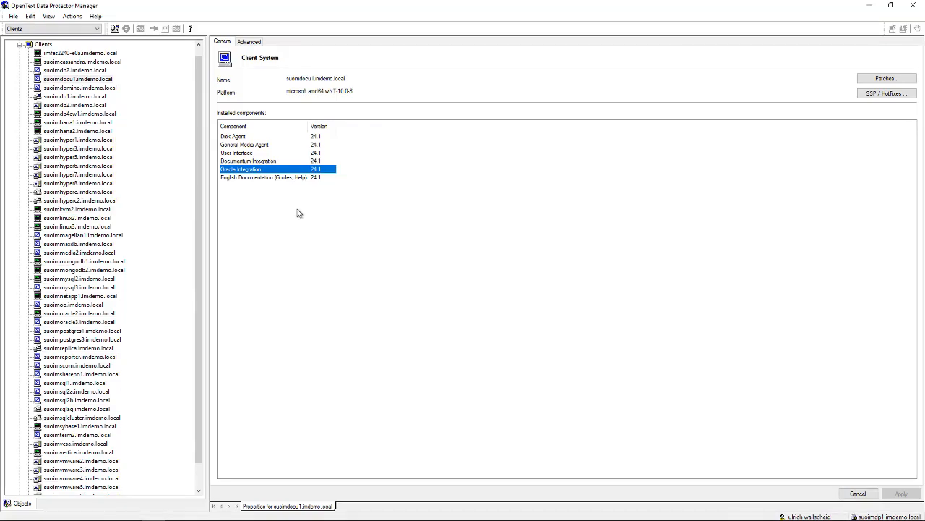
{"action": "left_click", "coordinate": [234, 163]}
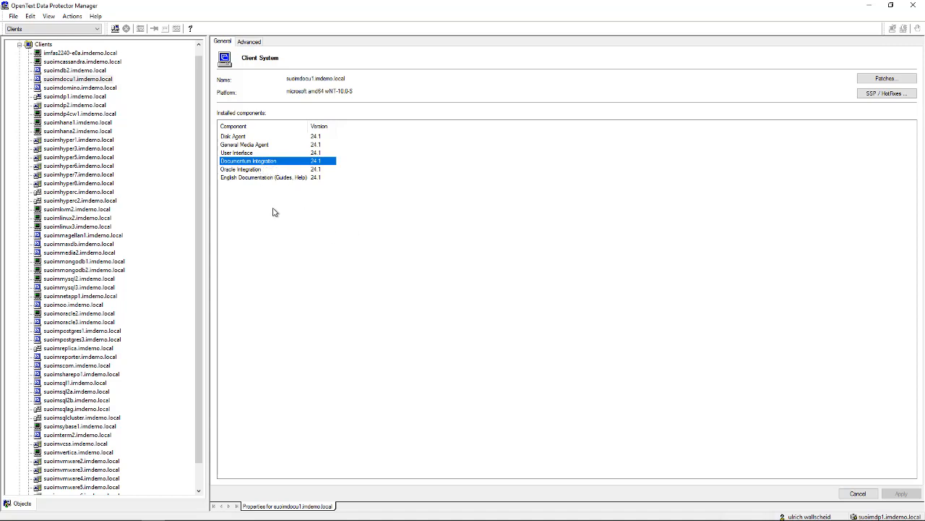
{"action": "left_click", "coordinate": [230, 139]}
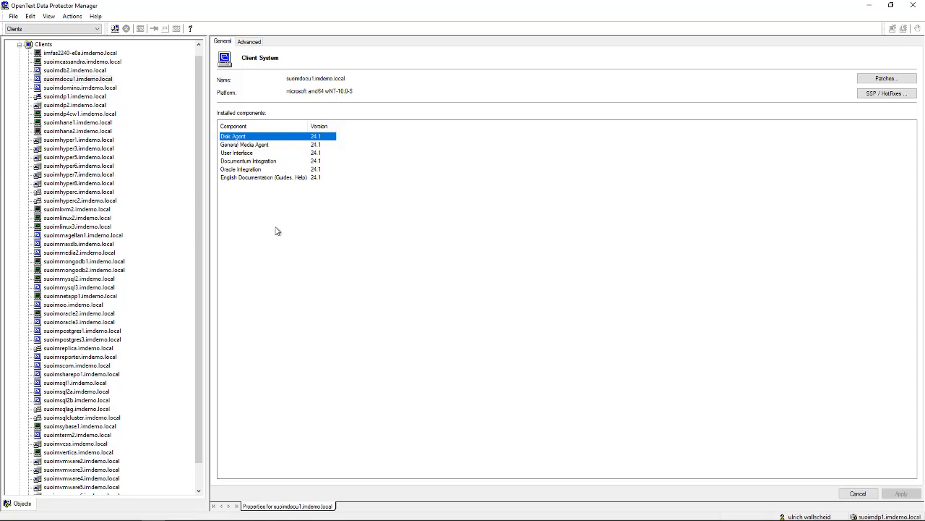
In the Backup context, expand Backup Specifications and add a new Documentum backup
{"action": "left_click", "coordinate": [40, 29]}
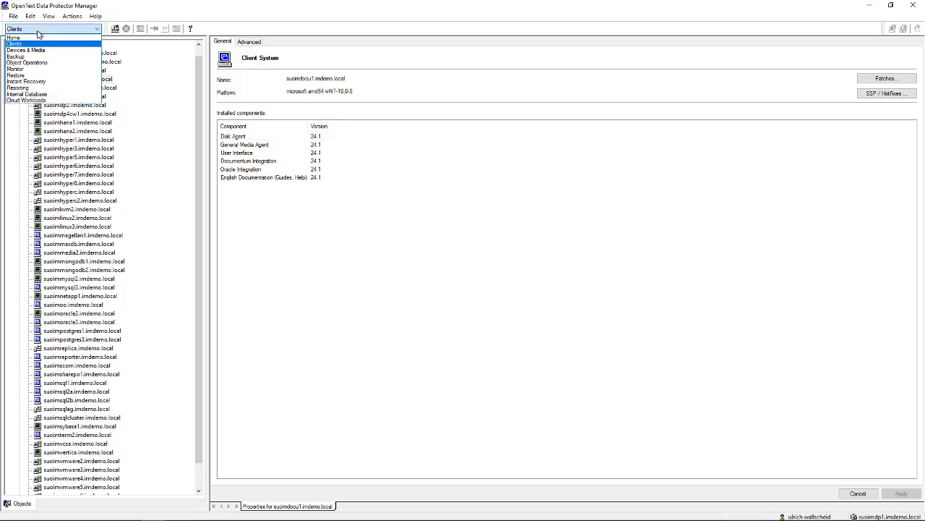
{"action": "left_click", "coordinate": [40, 57]}
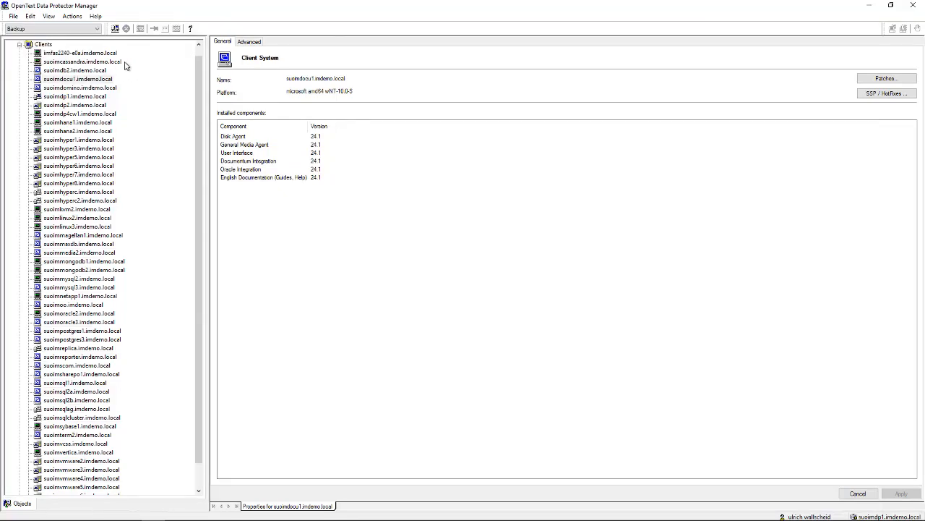
{"action": "left_click", "coordinate": [20, 53]}
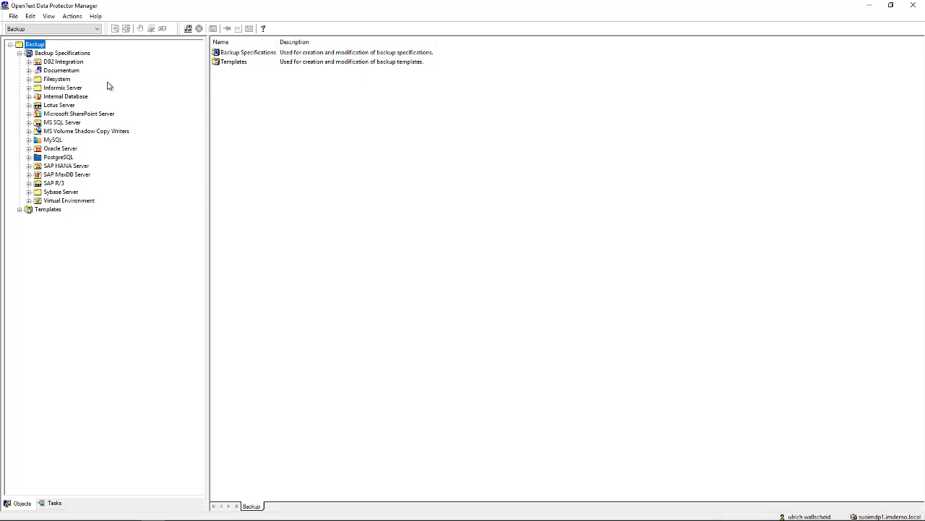
{"action": "left_click", "coordinate": [58, 70]}
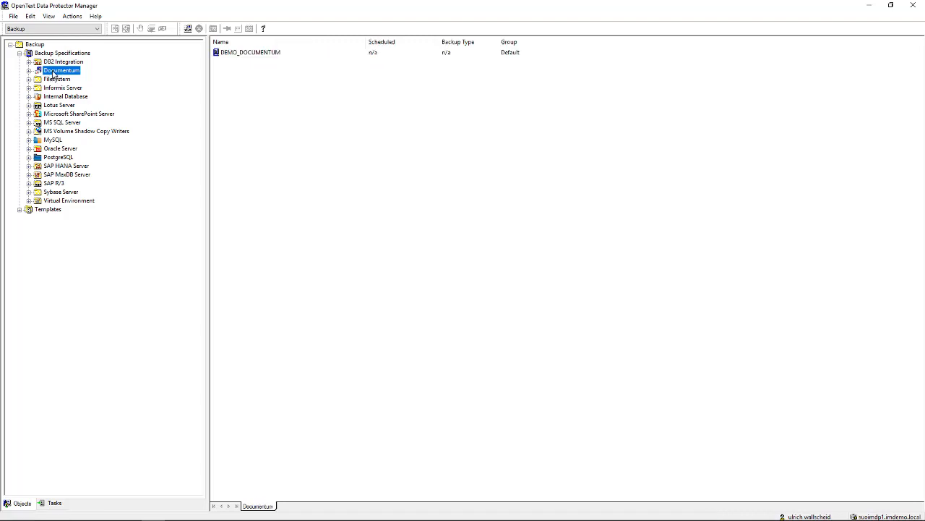
{"action": "right_click", "coordinate": [53, 73]}
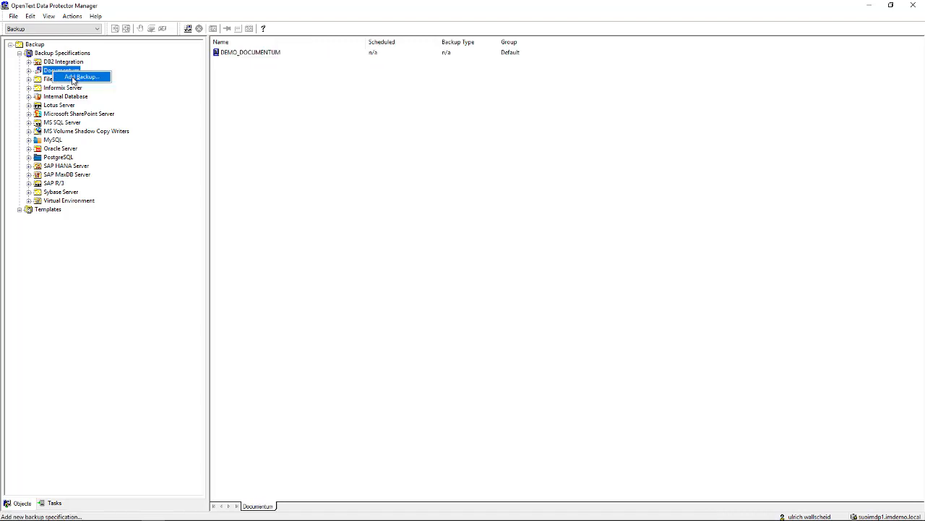
{"action": "left_click", "coordinate": [73, 78]}
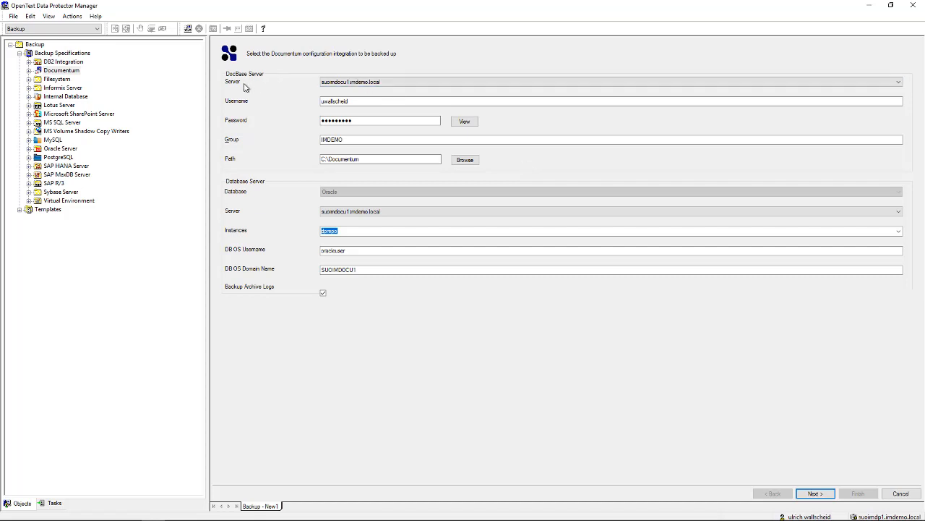
{"action": "left_click", "coordinate": [354, 84]}
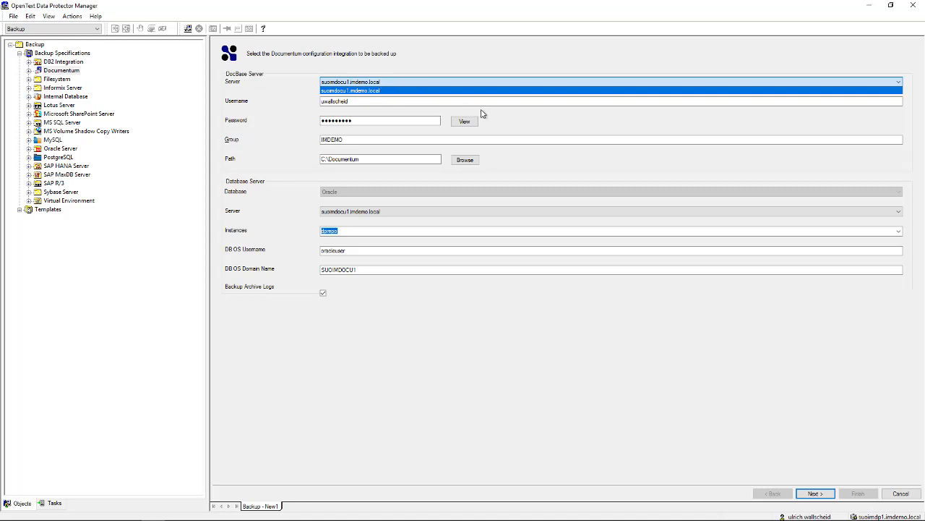
{"action": "left_click", "coordinate": [531, 119]}
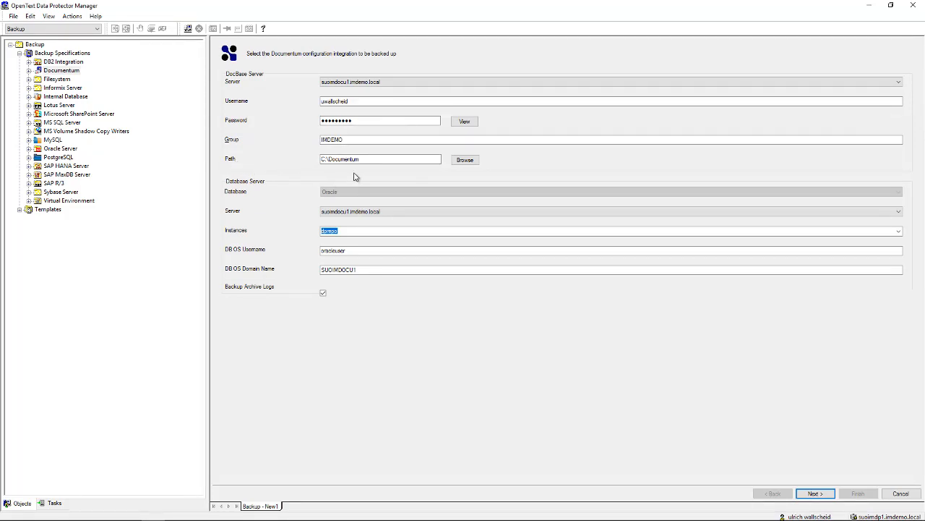
{"action": "left_click", "coordinate": [465, 160]}
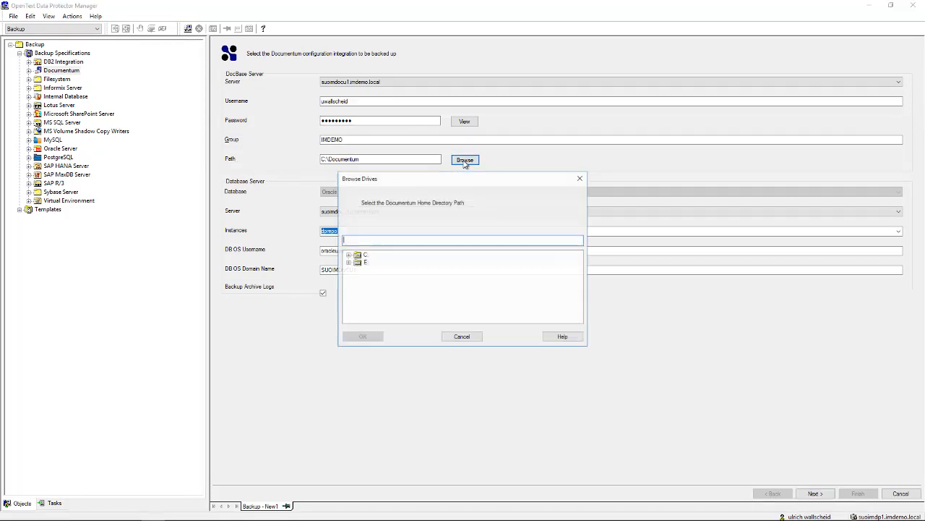
{"action": "double_click", "coordinate": [356, 256]}
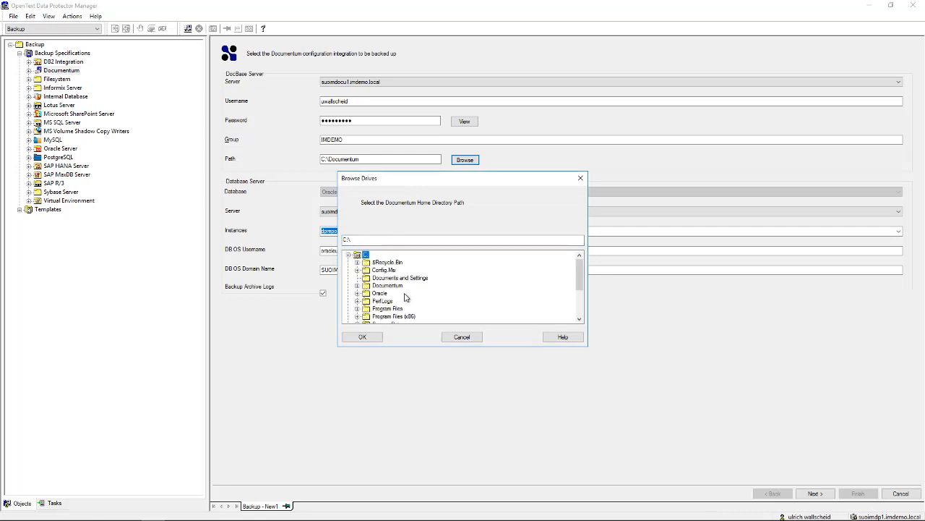
{"action": "left_click", "coordinate": [382, 287]}
{"action": "left_click", "coordinate": [464, 340]}
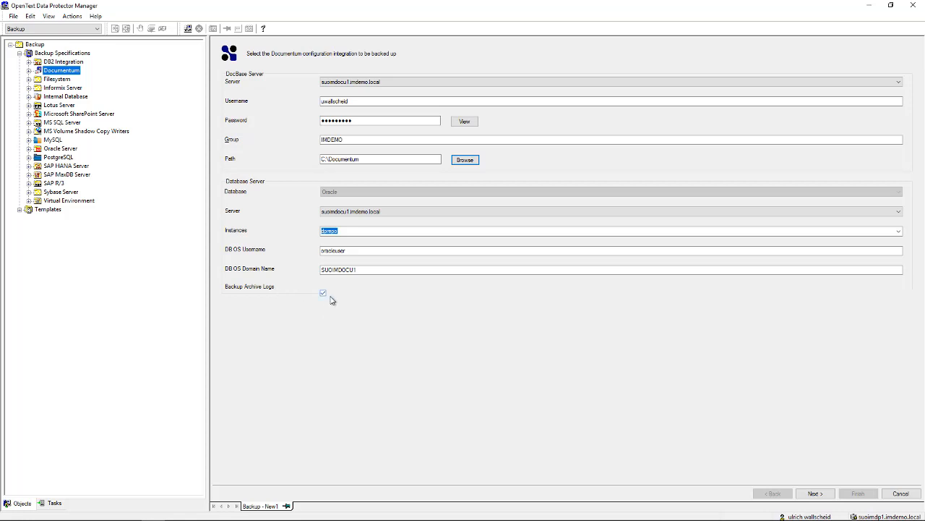
Include the content folder with its Marketing and Production repositories in the Documentum backup selection
{"action": "left_click", "coordinate": [815, 493]}
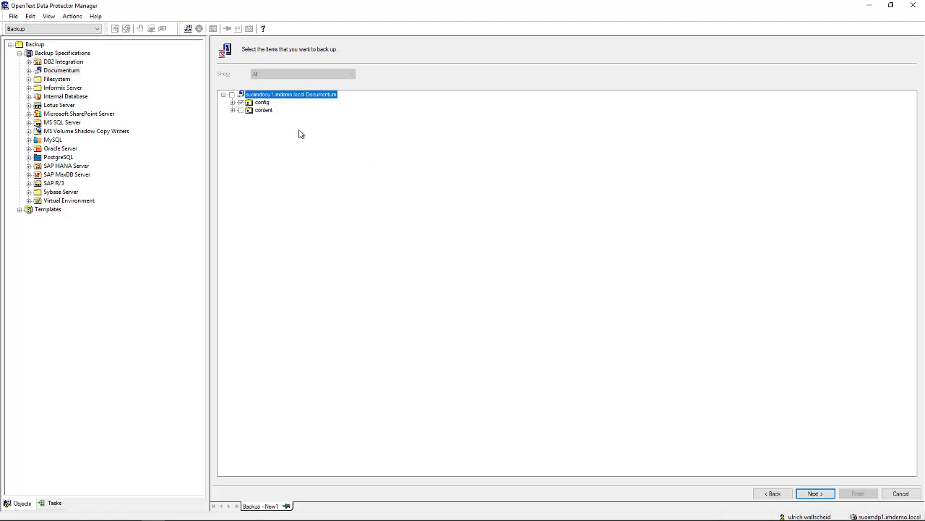
{"action": "left_click", "coordinate": [233, 102]}
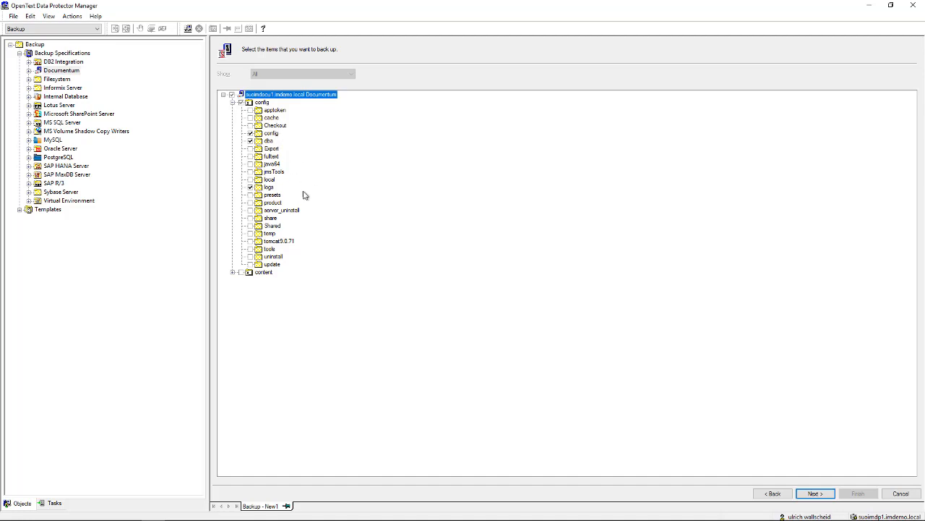
{"action": "left_click", "coordinate": [233, 272]}
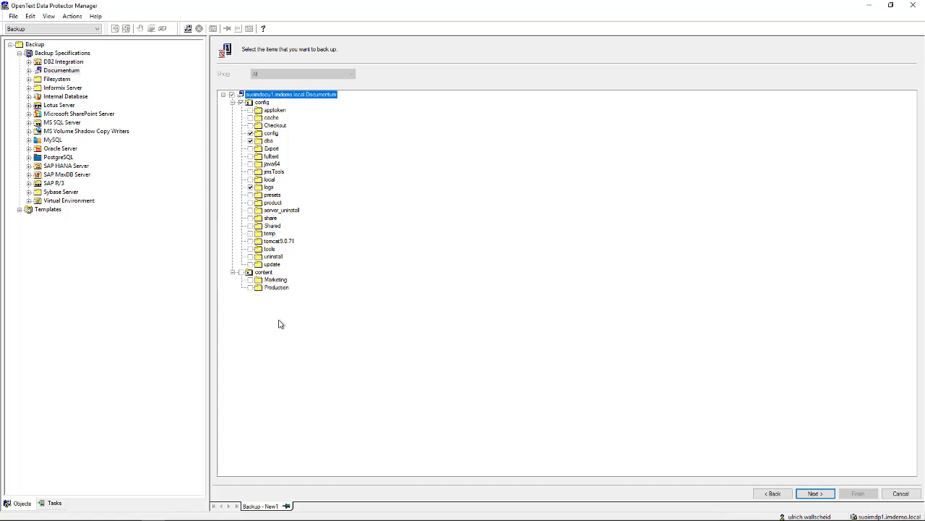
{"action": "left_click", "coordinate": [250, 273]}
{"action": "left_click", "coordinate": [250, 271]}
{"action": "left_click", "coordinate": [815, 493]}
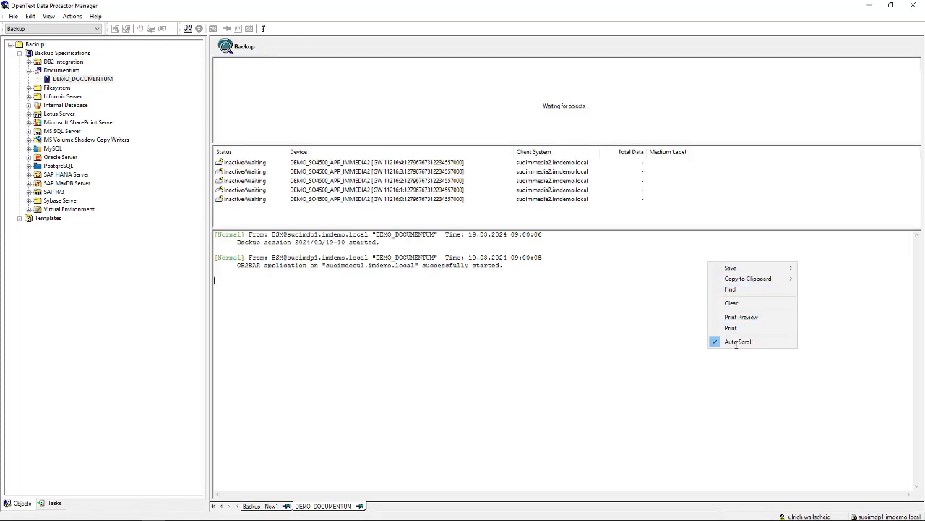
Turn off Auto Scroll in the DEMO_DOCUMENTUM session log
{"action": "left_click", "coordinate": [750, 349]}
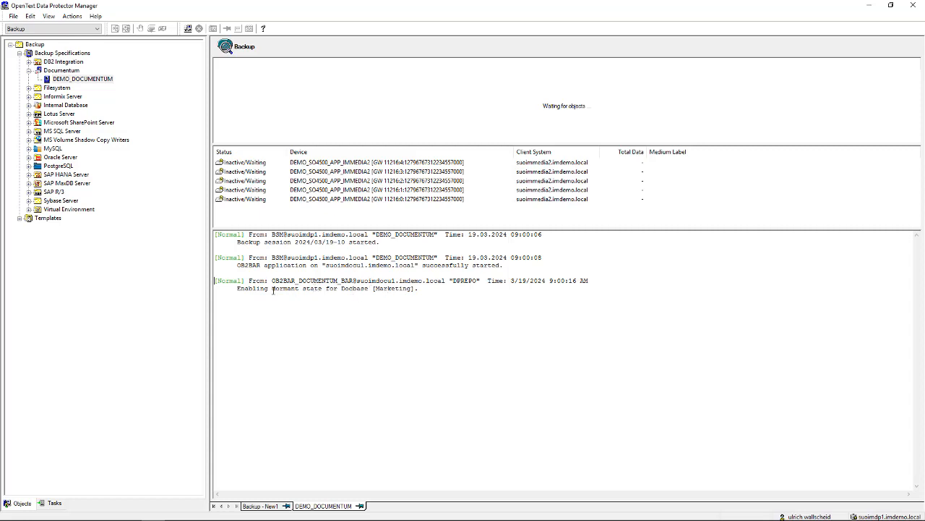
Highlight the Marketing dormant-state, active-state and backup-completed messages in the session log
{"action": "left_click_drag", "start_coordinate": [272, 288], "coordinate": [300, 287]}
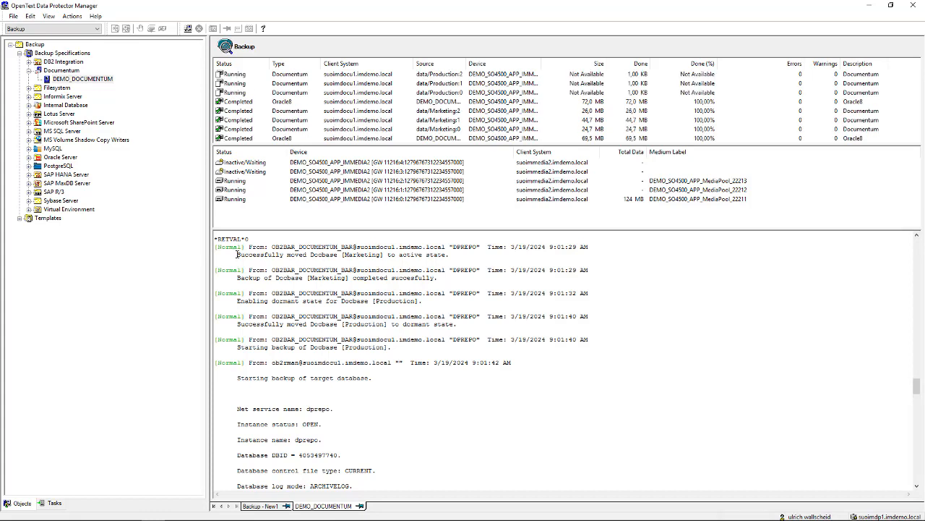
{"action": "triple_click", "coordinate": [282, 258]}
{"action": "left_click_drag", "start_coordinate": [330, 259], "coordinate": [345, 256]}
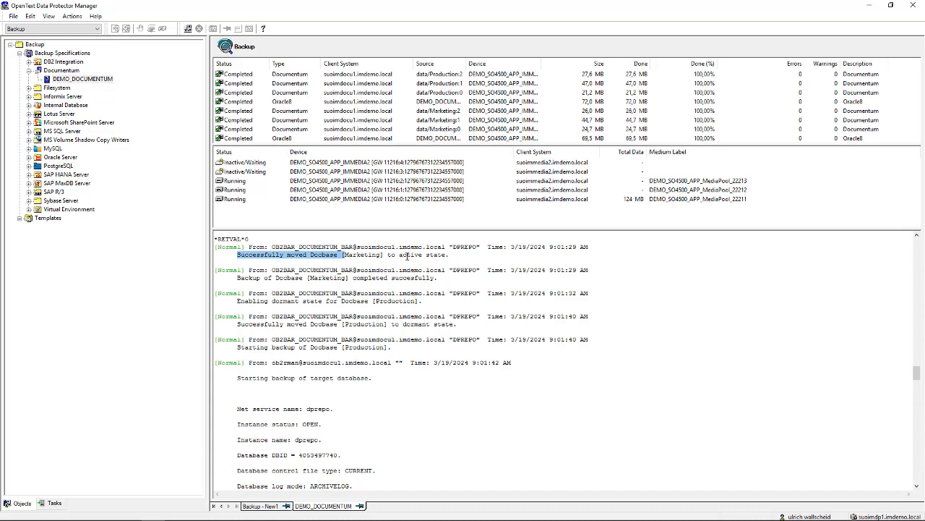
{"action": "left_click_drag", "start_coordinate": [399, 255], "coordinate": [445, 257]}
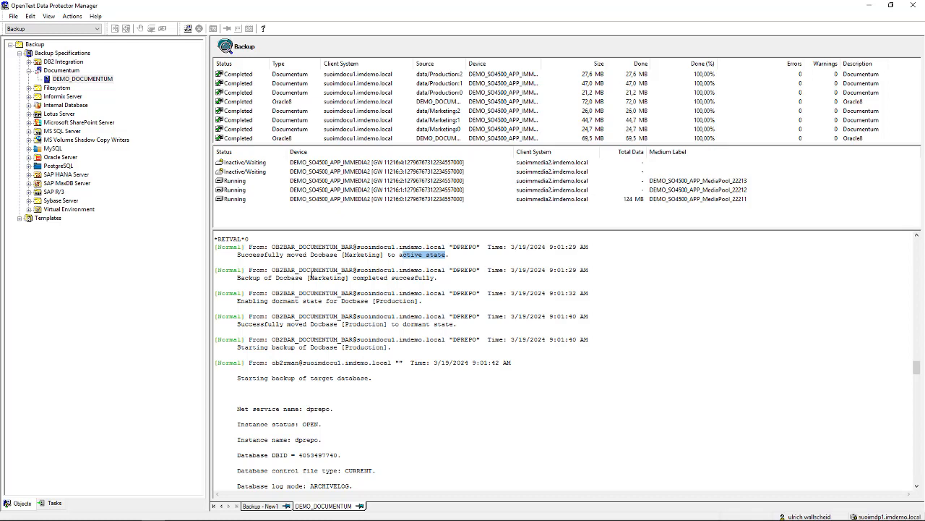
{"action": "left_click_drag", "start_coordinate": [316, 277], "coordinate": [376, 291]}
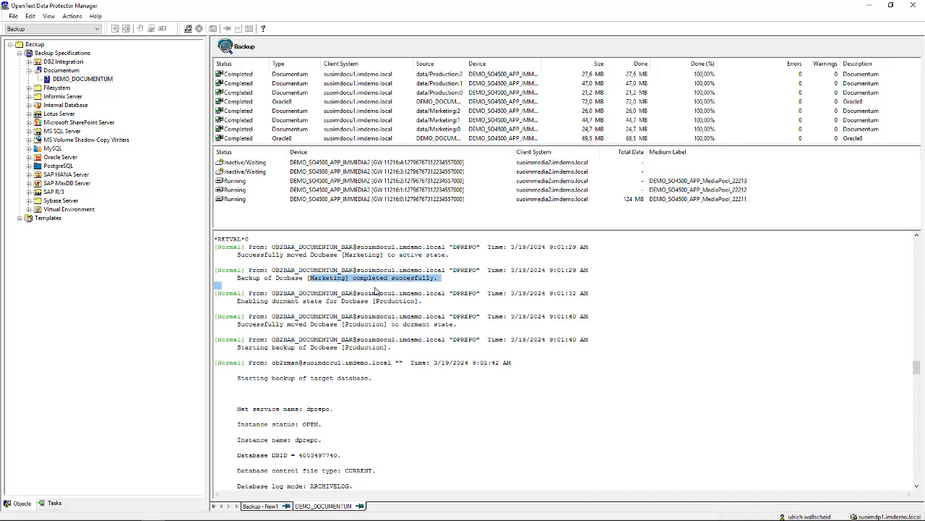
{"action": "left_click", "coordinate": [335, 301]}
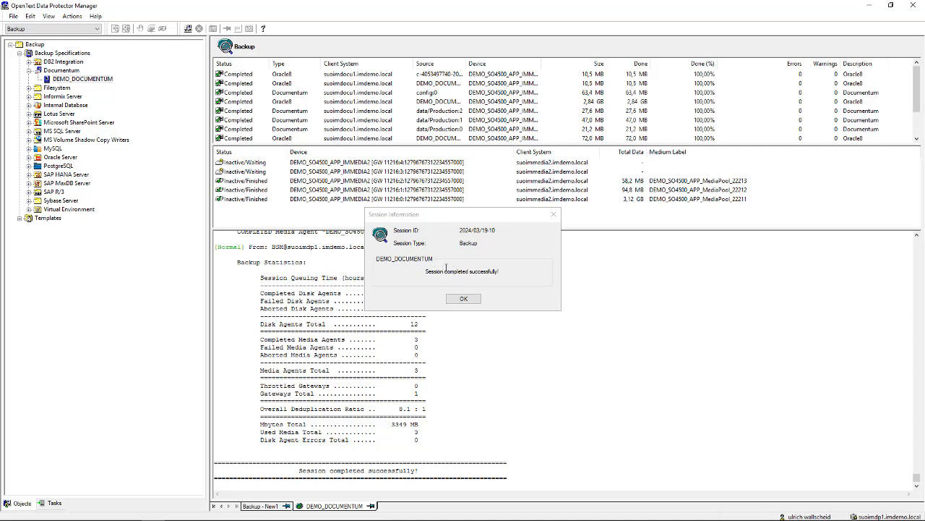
Acknowledge the Session Information notice with OK
{"action": "left_click", "coordinate": [466, 299]}
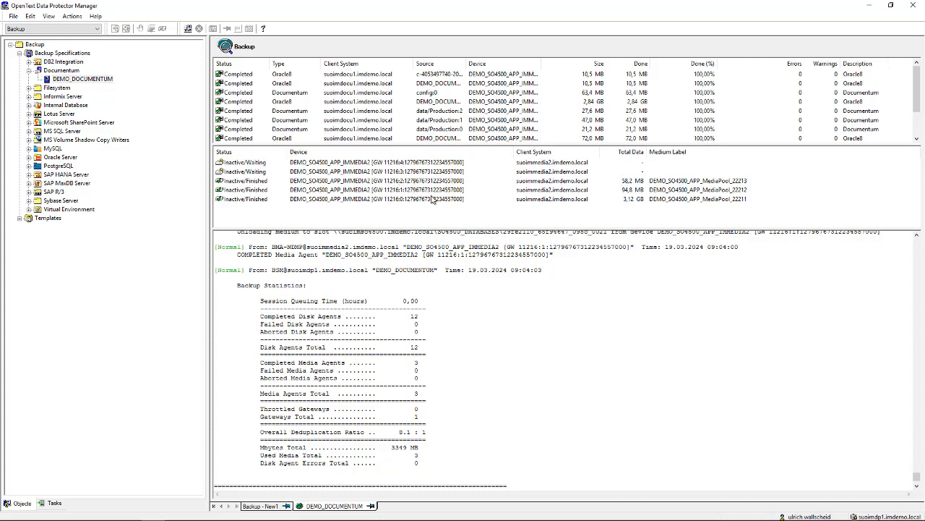
Switch to the Home context and launch a Documentum restore from the navigation menu's Restore section
{"action": "left_click", "coordinate": [51, 29]}
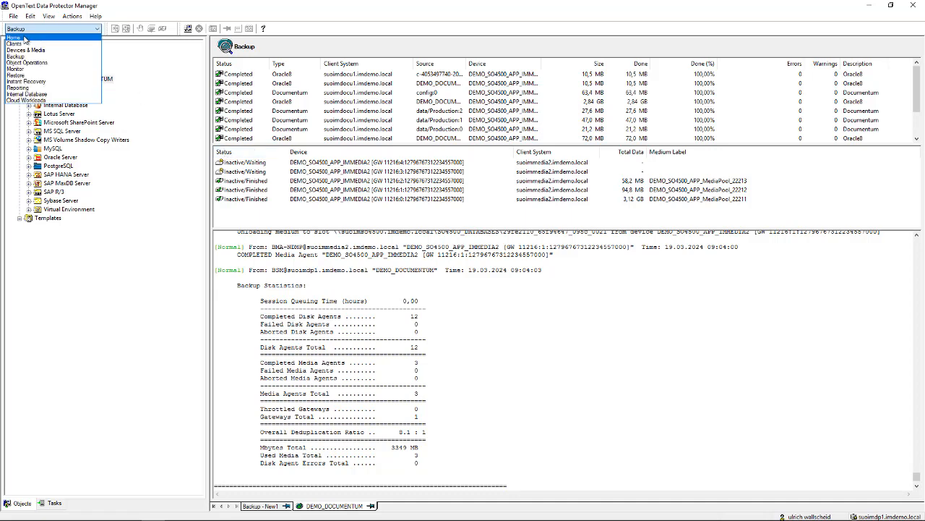
{"action": "left_click", "coordinate": [48, 36]}
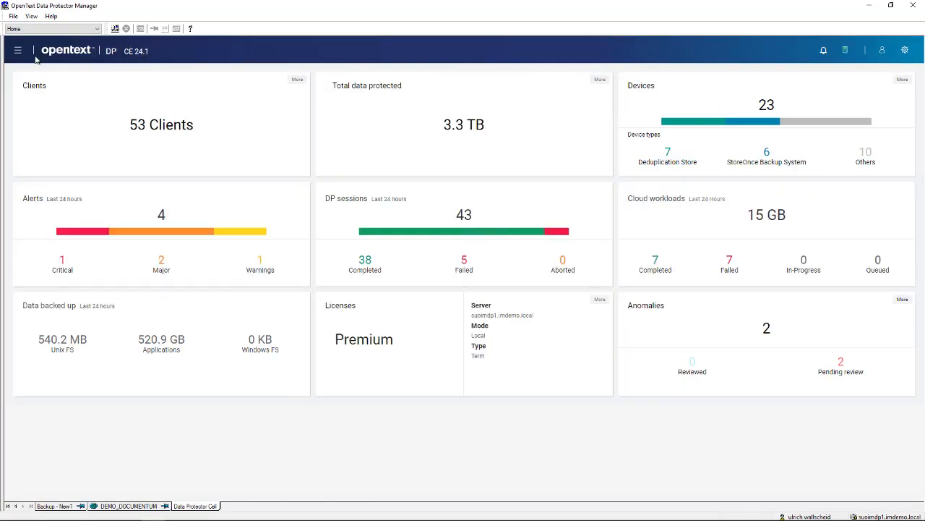
{"action": "left_click", "coordinate": [19, 52]}
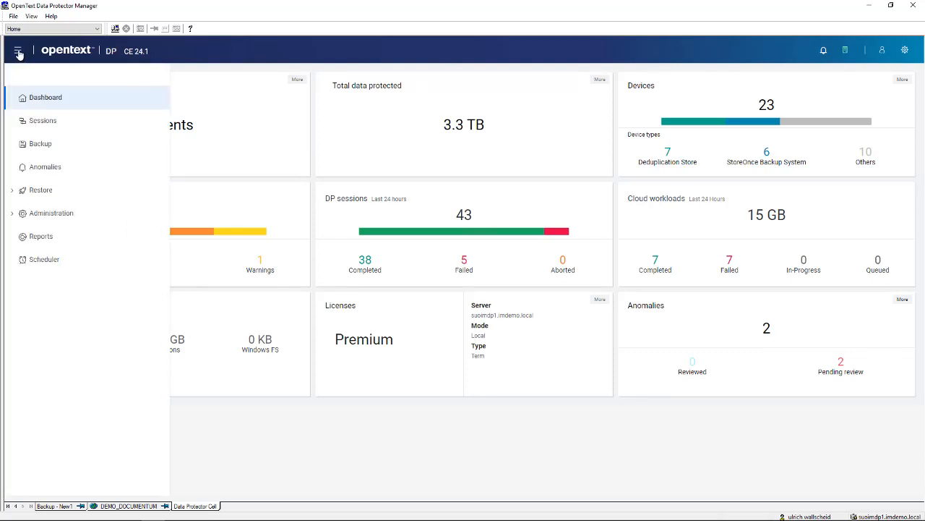
{"action": "left_click", "coordinate": [14, 191]}
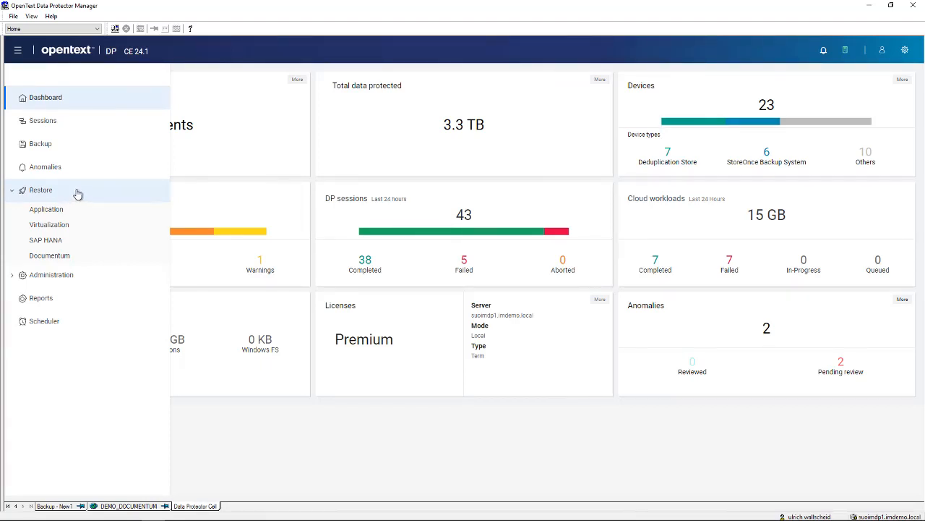
{"action": "left_click", "coordinate": [48, 257]}
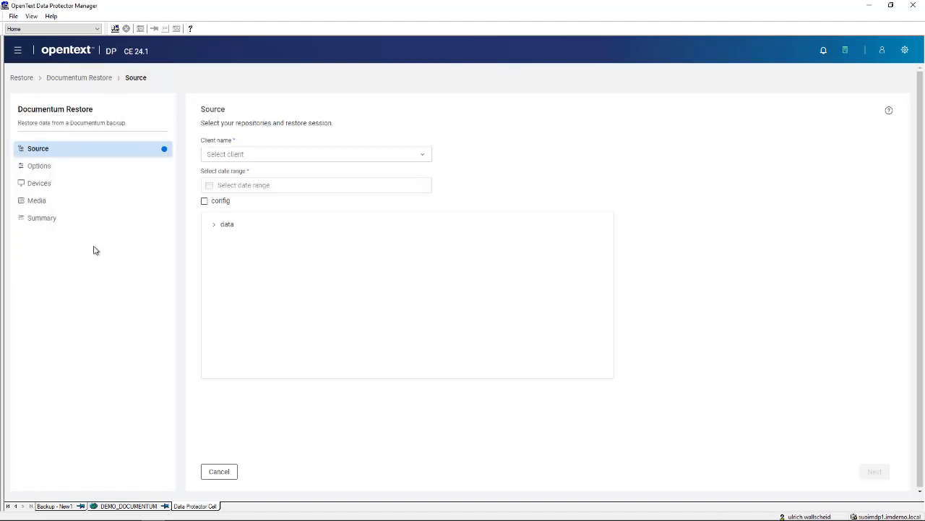
Select client suoimdocu1.imdemo.local, dates 2024-03-01 to 2024-03-19, then config and the Production repository
{"action": "left_click", "coordinate": [424, 157]}
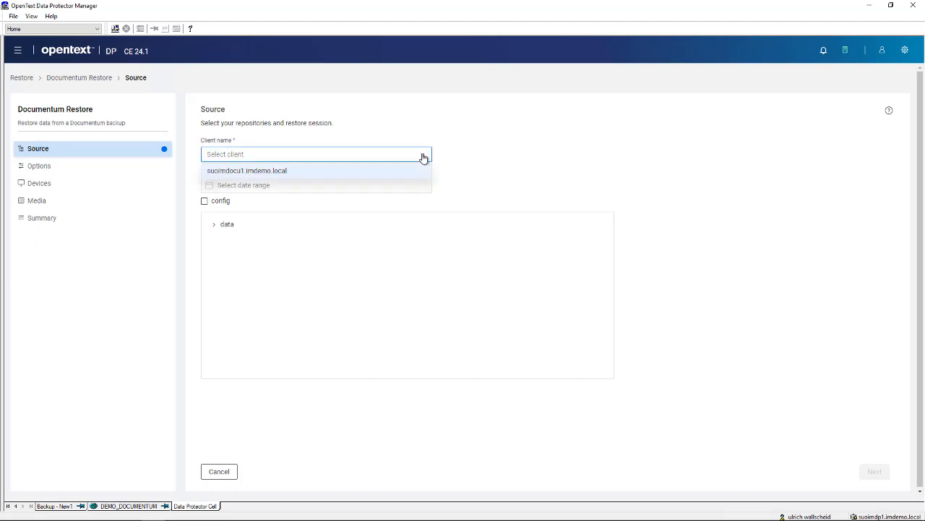
{"action": "left_click", "coordinate": [264, 172]}
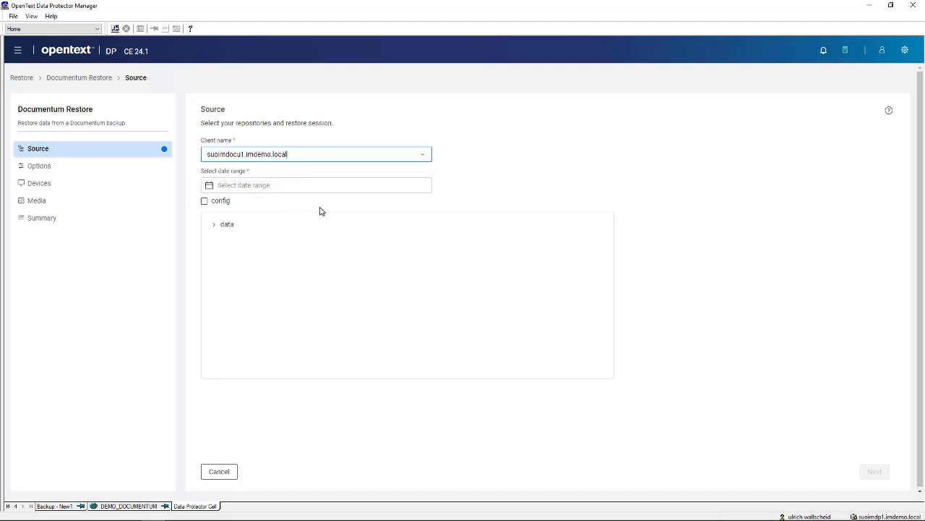
{"action": "left_click", "coordinate": [257, 185]}
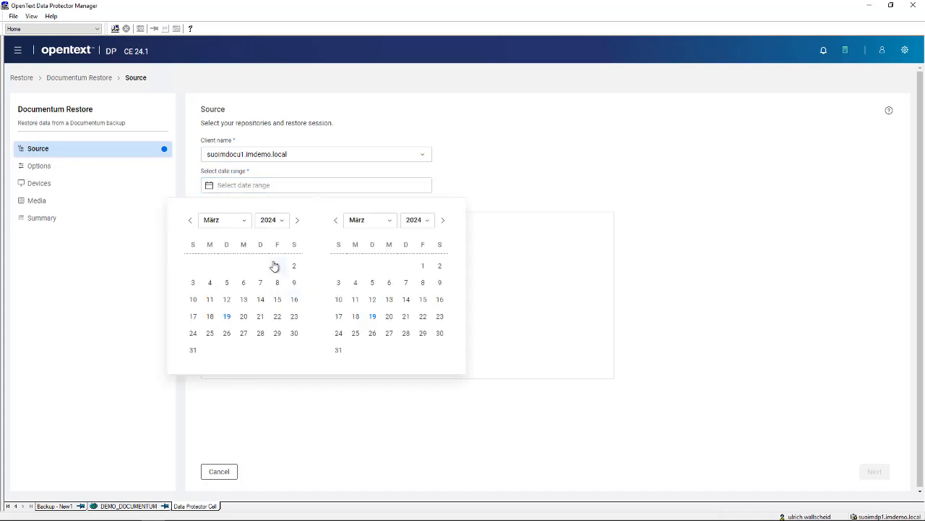
{"action": "left_click", "coordinate": [276, 266]}
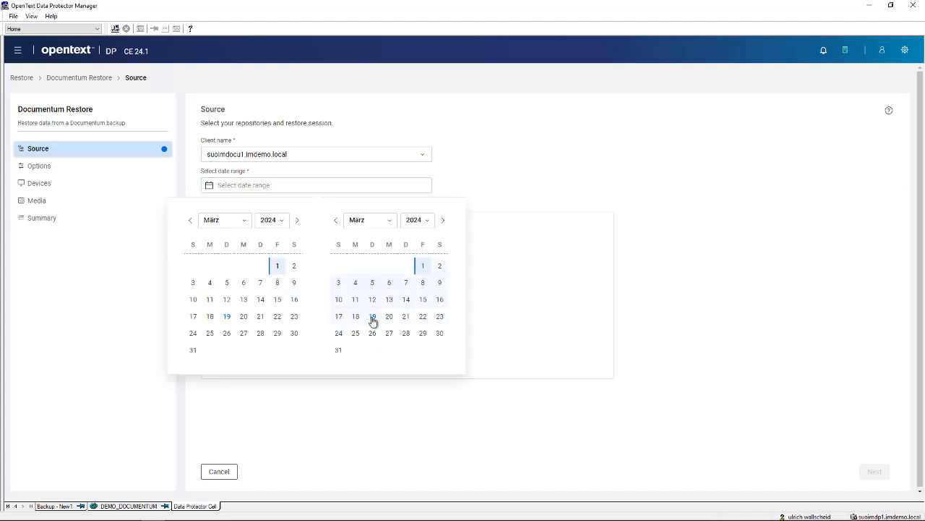
{"action": "left_click", "coordinate": [372, 316]}
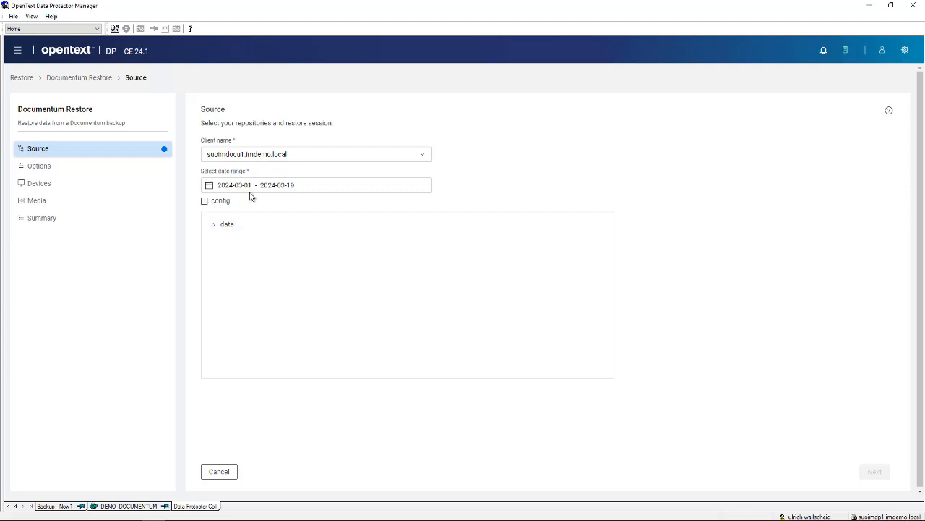
{"action": "left_click", "coordinate": [204, 202]}
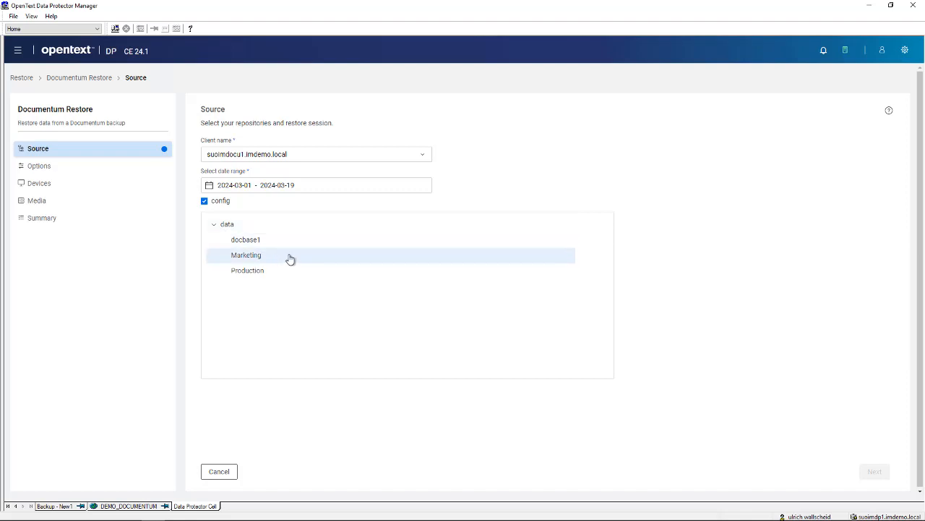
{"action": "left_click", "coordinate": [253, 273]}
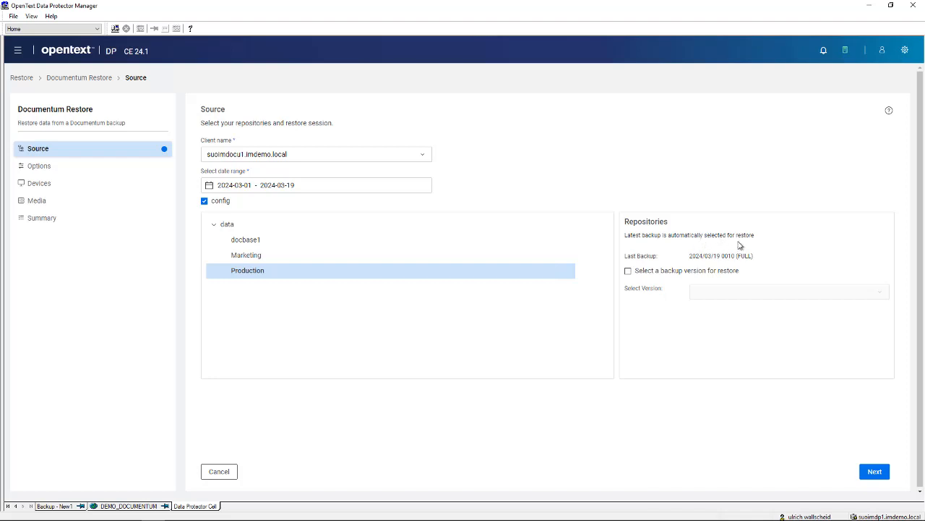
Choose backup version 2024/03/19 0010 (FULL) for Production and continue to the Options page
{"action": "left_click", "coordinate": [627, 271]}
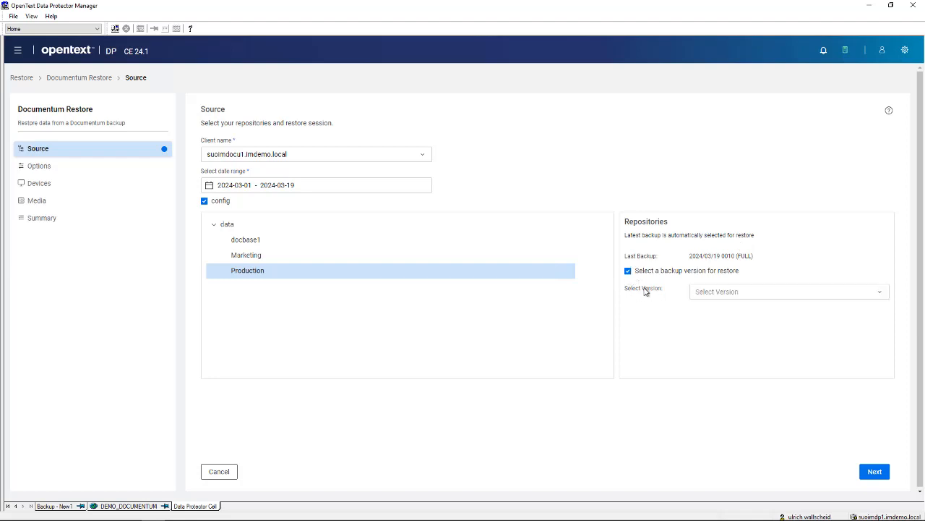
{"action": "left_click", "coordinate": [880, 292]}
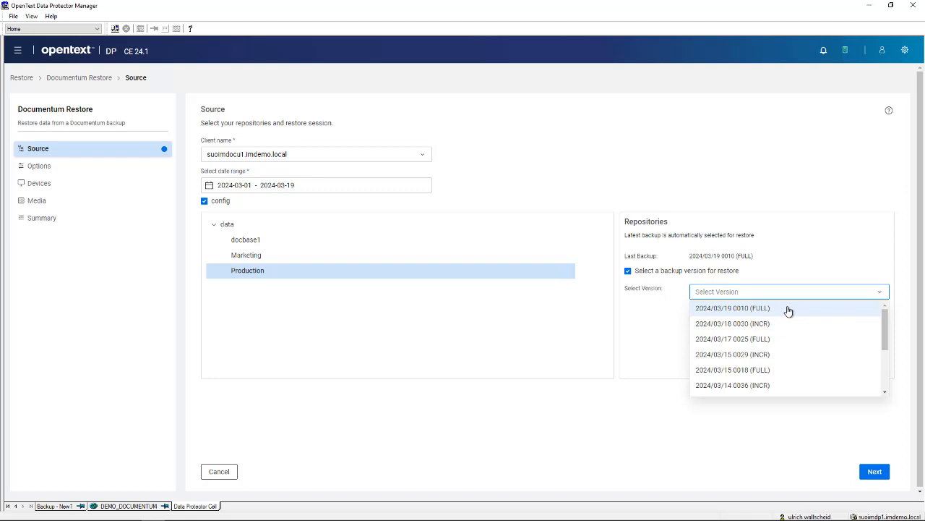
{"action": "left_click", "coordinate": [729, 310]}
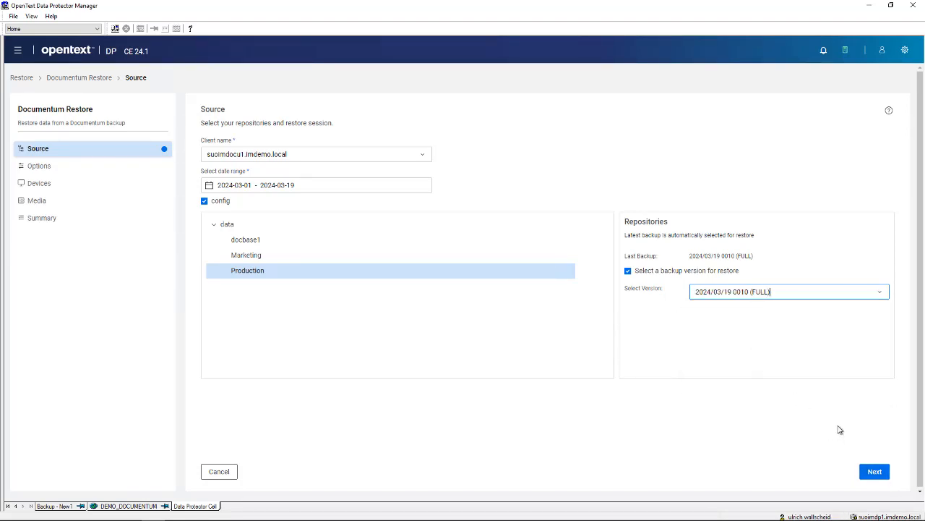
{"action": "left_click", "coordinate": [875, 471]}
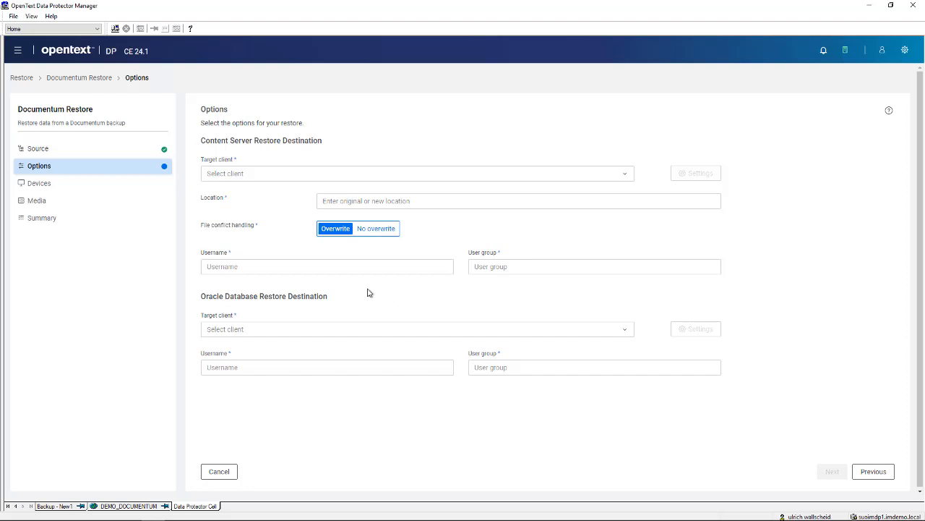
Set the Content Server target client to suoimdocu1.imdemo.local with restore location C:\temp
{"action": "left_click", "coordinate": [627, 178]}
{"action": "left_click", "coordinate": [227, 195]}
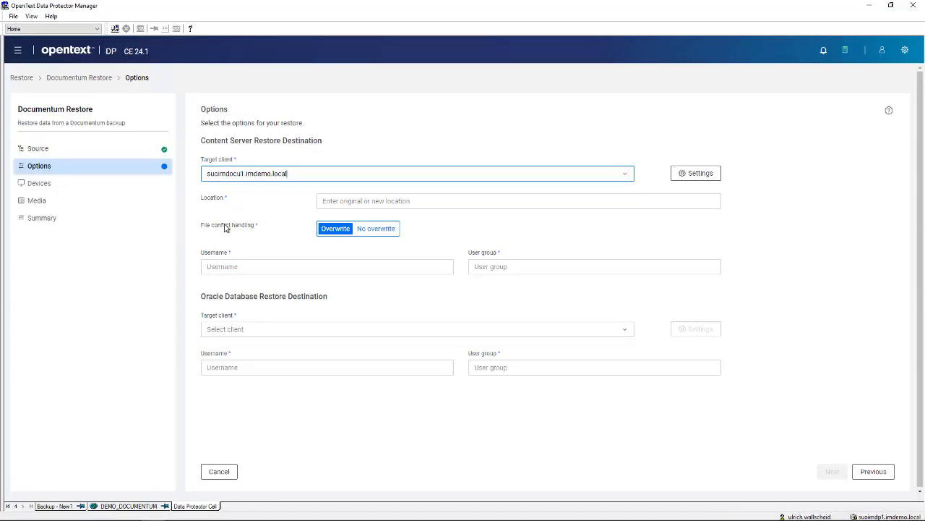
{"action": "left_click", "coordinate": [334, 201]}
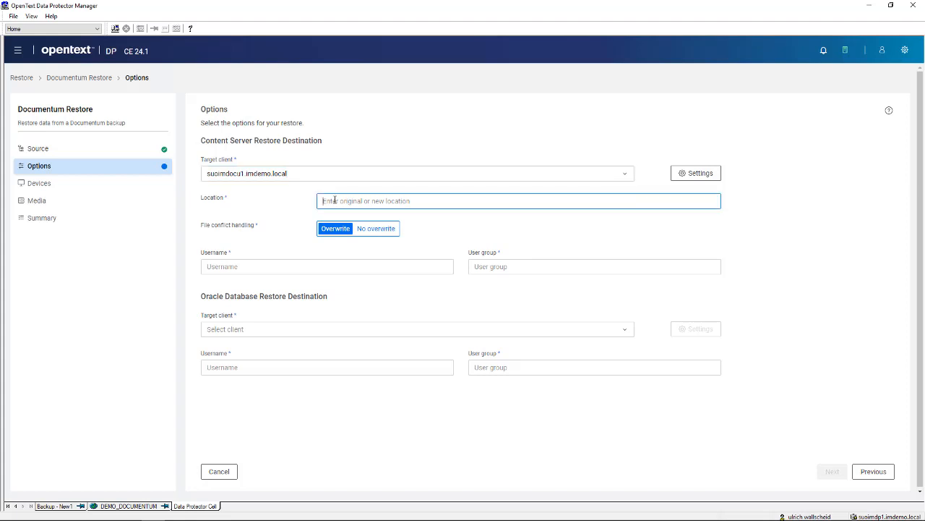
{"action": "type", "text": "C:\\t\temp"}
Enter the Content Server username and user group SUOIMDOCU1, leaving the Documentum configuration unchanged
{"action": "left_click", "coordinate": [696, 174]}
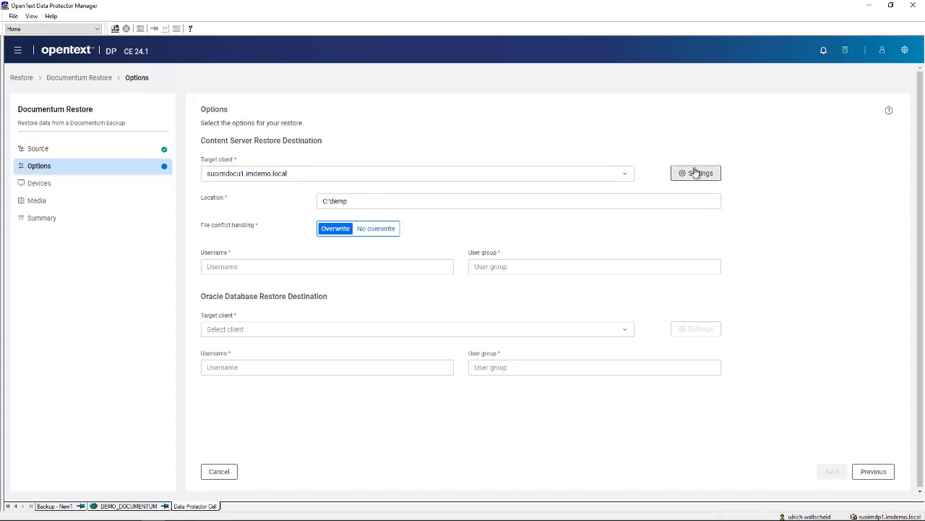
{"action": "left_click", "coordinate": [431, 231]}
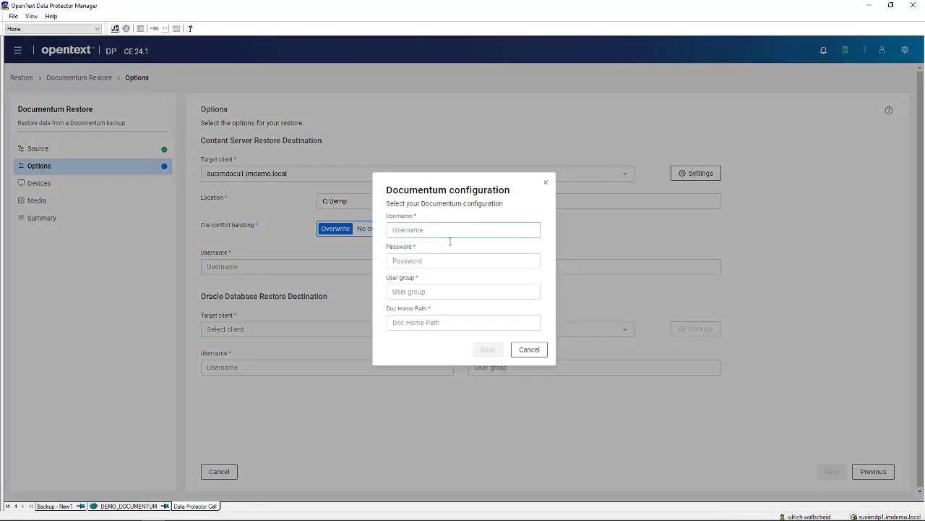
{"action": "left_click", "coordinate": [529, 351]}
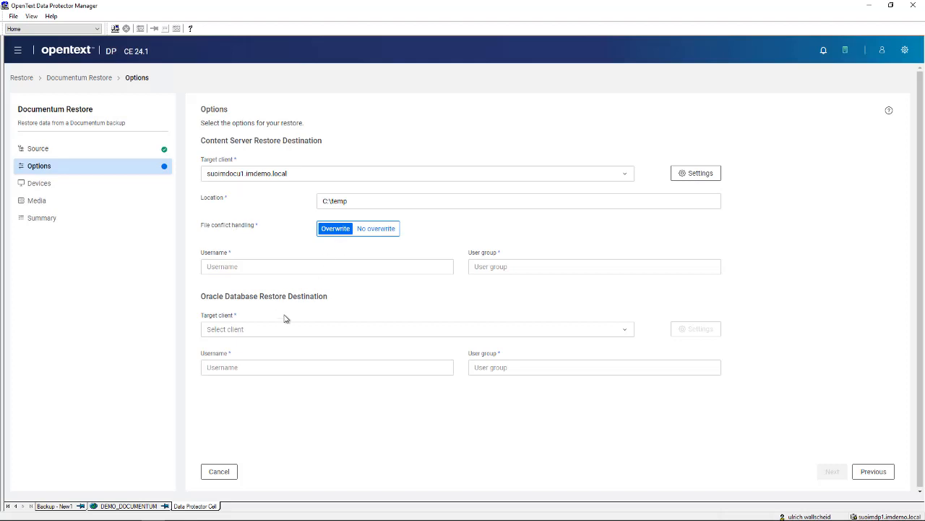
{"action": "left_click", "coordinate": [243, 266]}
{"action": "left_click", "coordinate": [504, 266]}
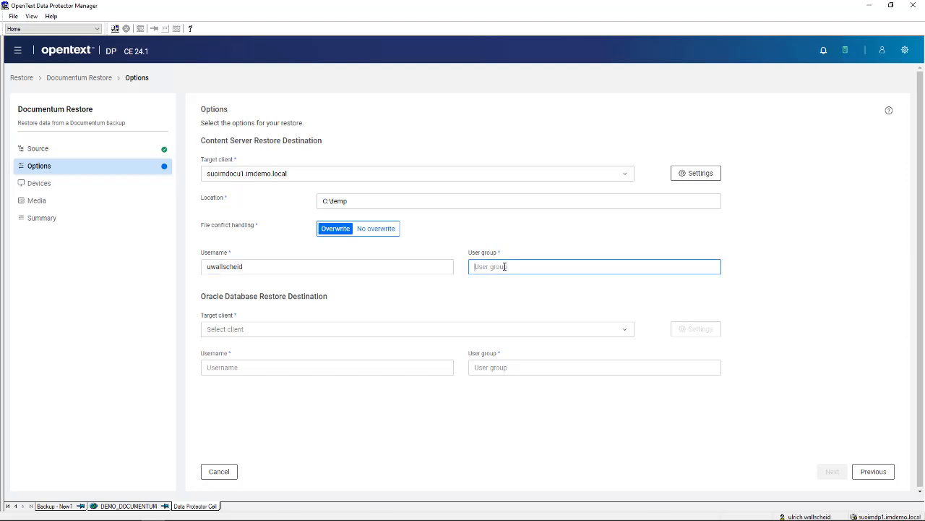
{"action": "type", "text": "SUOIDOCU1"}
Set the Oracle target client to suoimdocu1.imdemo.local and enter the Oracle database username
{"action": "left_click", "coordinate": [625, 331]}
{"action": "left_click", "coordinate": [264, 347]}
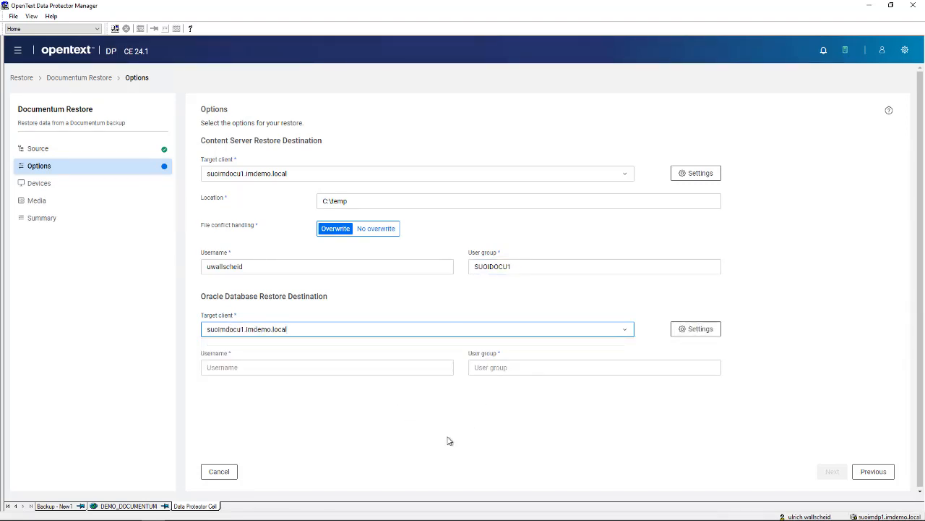
{"action": "left_click", "coordinate": [238, 366]}
{"action": "type", "text": "oracleuser"}
{"action": "key", "text": "Tab"}
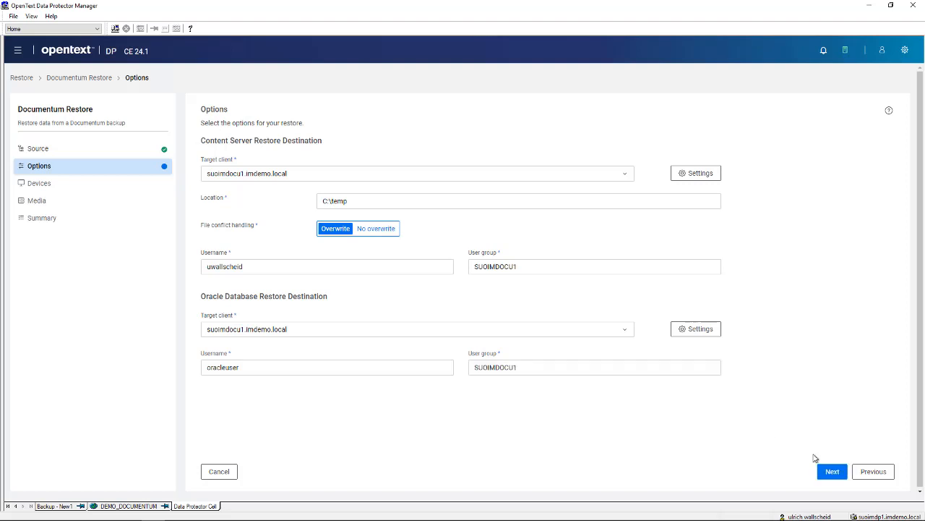
Look at manual device selection without picking a device, then keep Automatic device selection and proceed to Media
{"action": "left_click", "coordinate": [833, 475]}
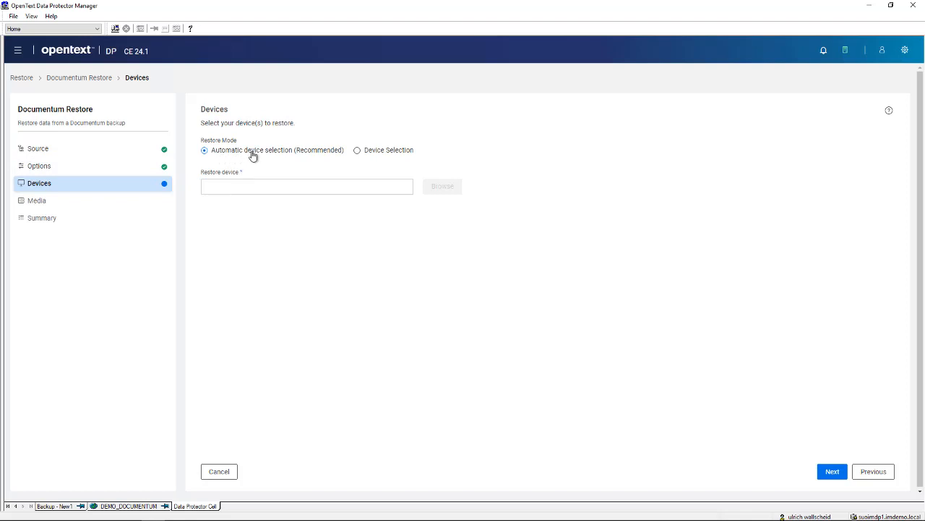
{"action": "left_click", "coordinate": [358, 151]}
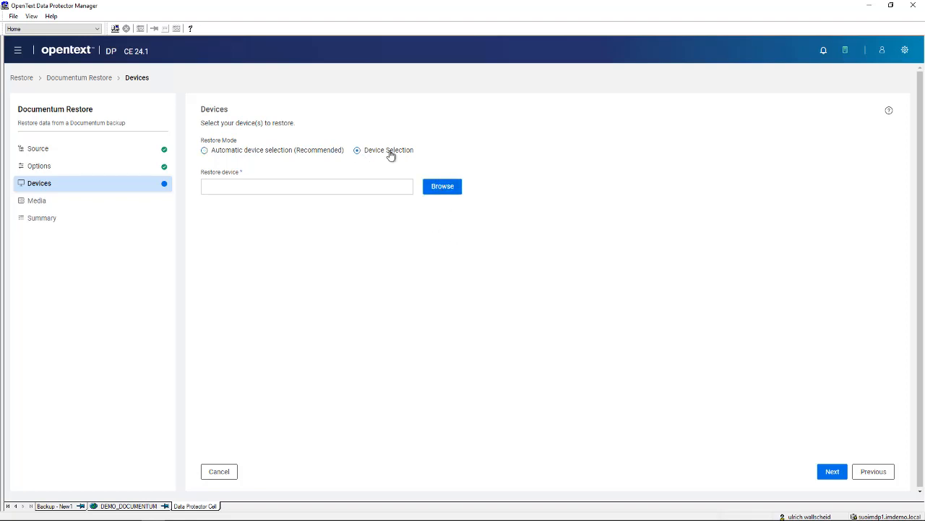
{"action": "left_click", "coordinate": [442, 193]}
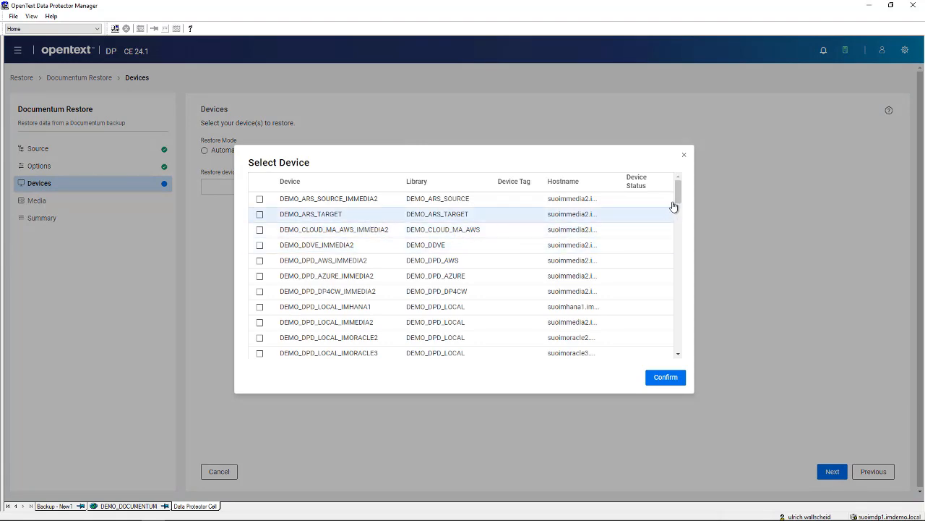
{"action": "left_click_drag", "start_coordinate": [677, 190], "coordinate": [663, 171]}
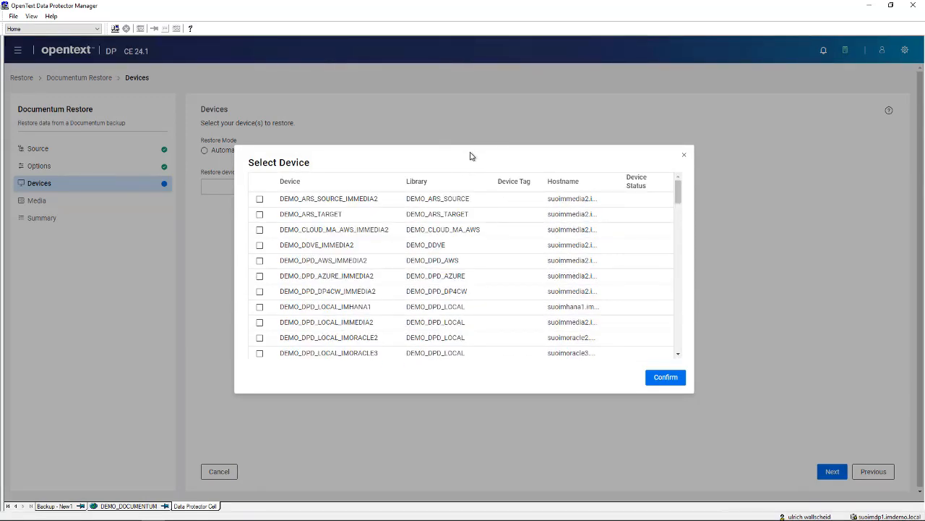
{"action": "left_click", "coordinate": [665, 377]}
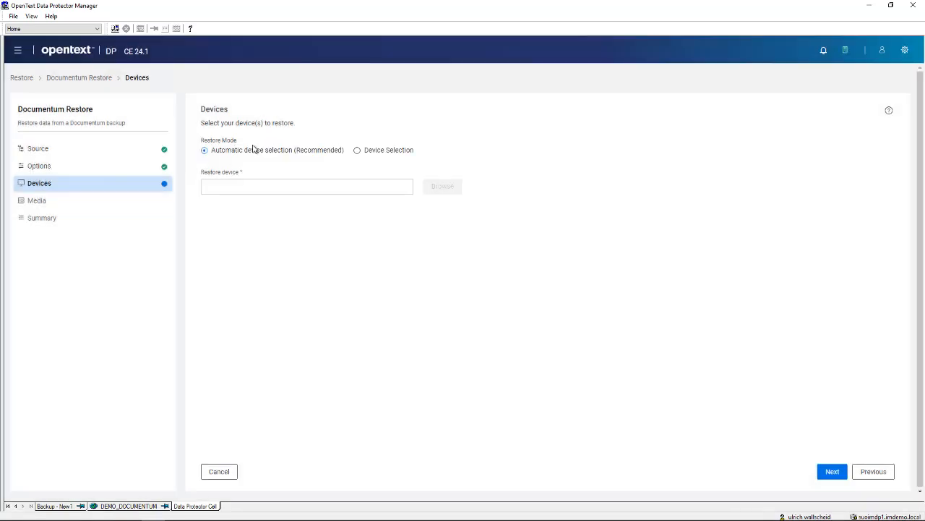
{"action": "left_click", "coordinate": [832, 474]}
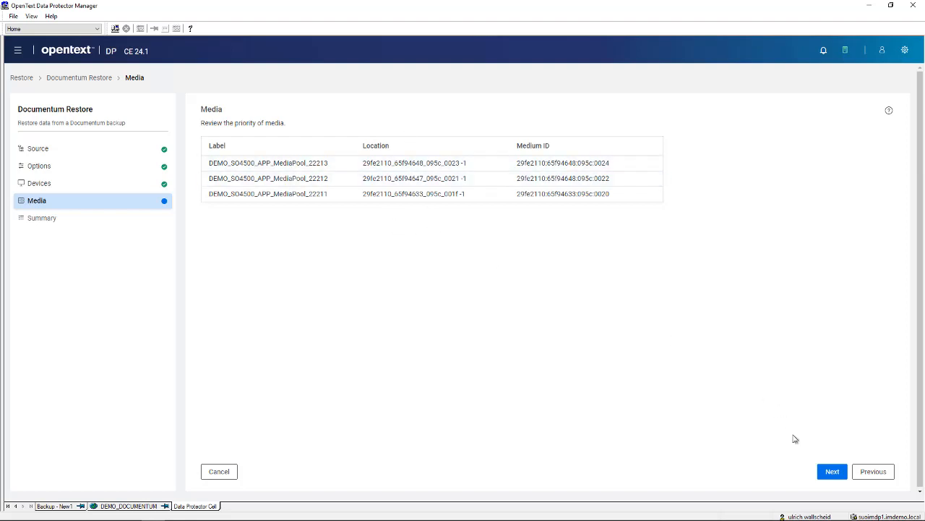
Review the Summary page and launch the Documentum restore of Production
{"action": "left_click", "coordinate": [833, 474]}
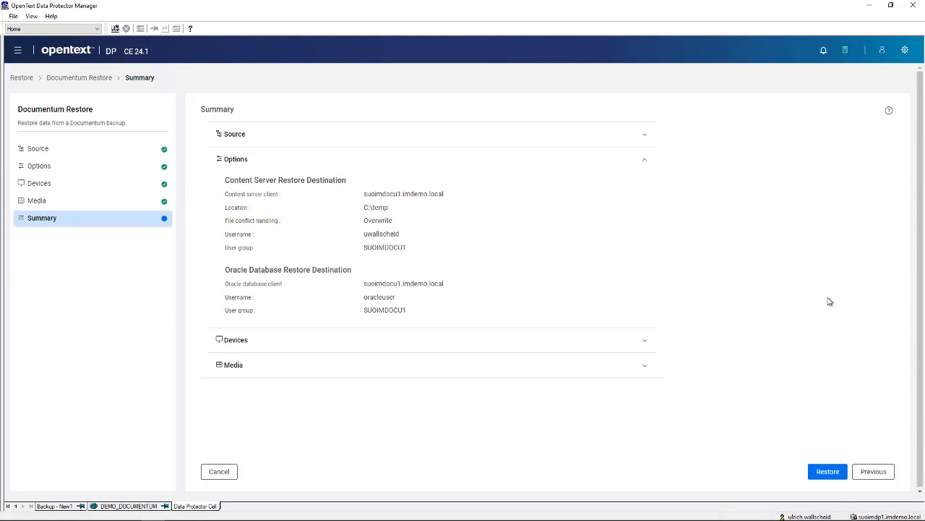
{"action": "left_click", "coordinate": [828, 472]}
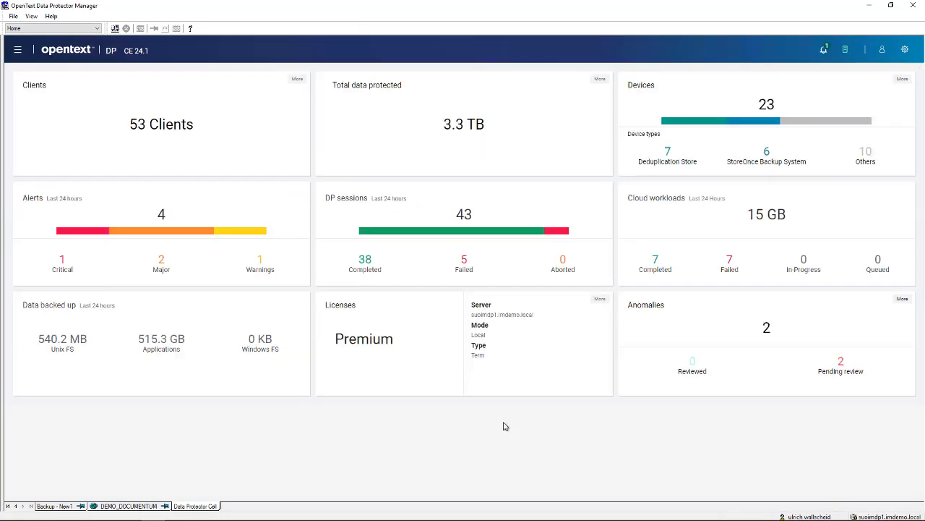